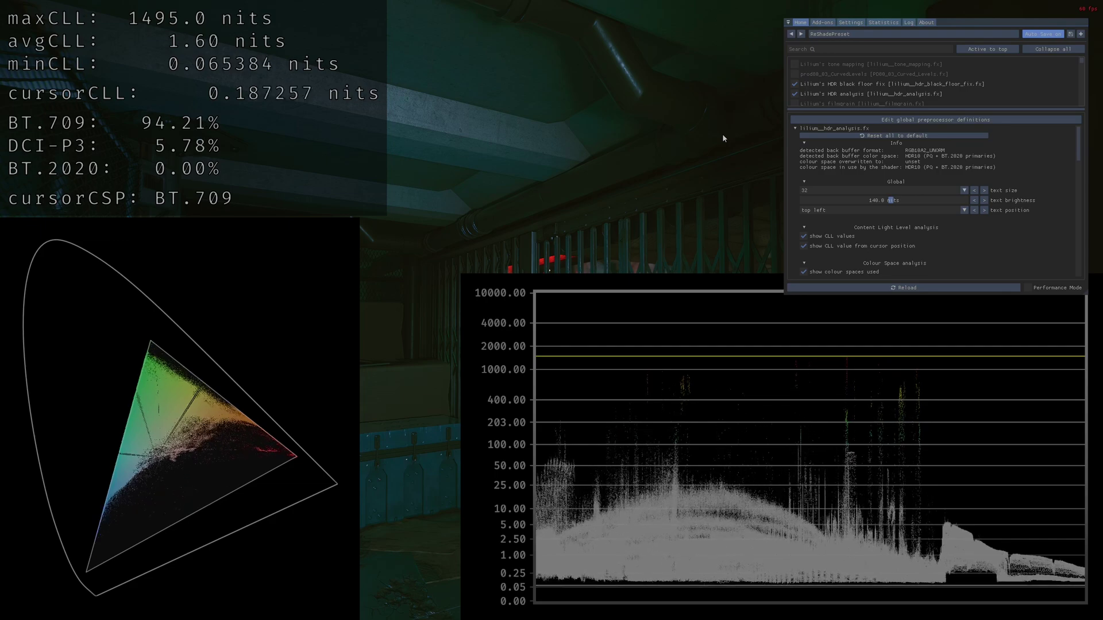
# Uncheck Lilium's HDR black floor fix and Lilium's HDR analysis in the effect list.
pyautogui.click(794, 84)
pyautogui.click(794, 94)
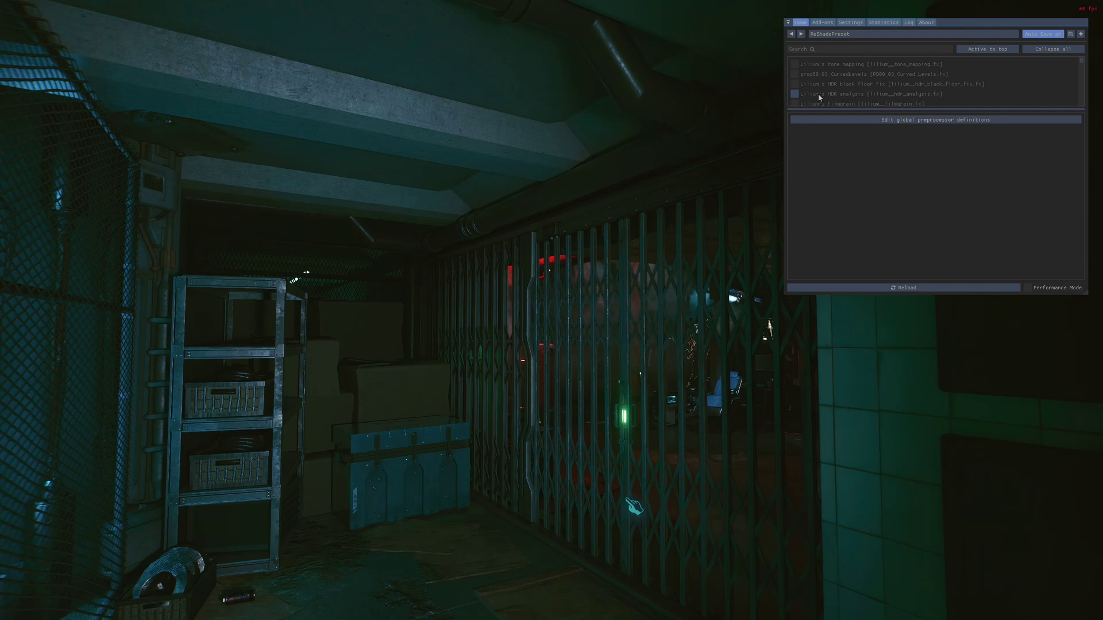
# Enable HDR analysis and hide cursor CLL, colour space percentages, cursor colour space and CIE diagram.
pyautogui.click(846, 94)
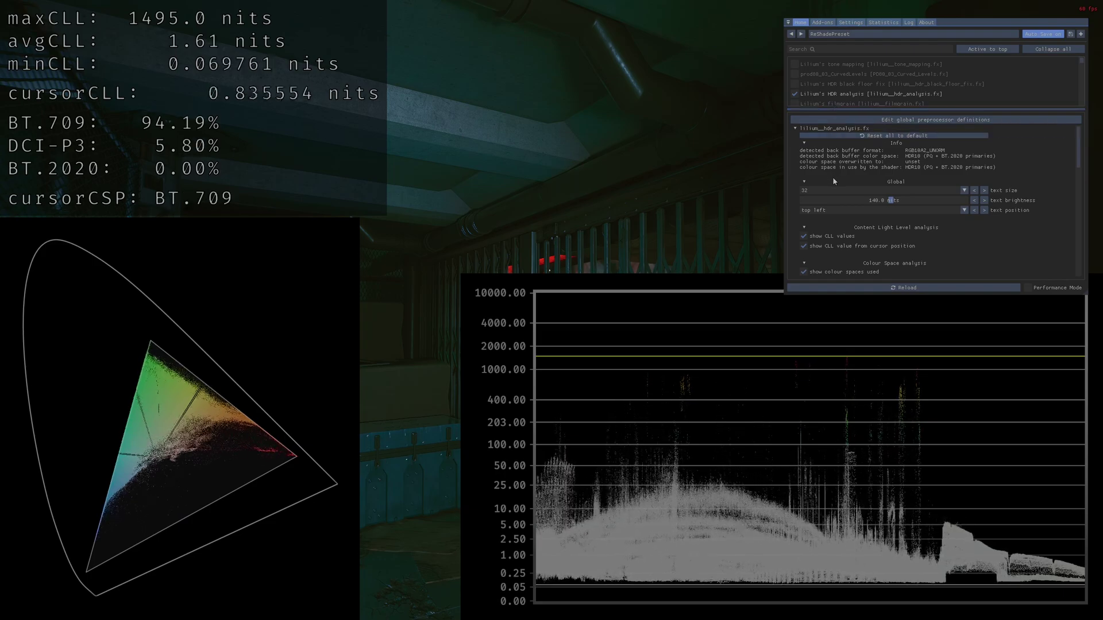
pyautogui.click(847, 247)
pyautogui.scroll(-2, 848, 248)
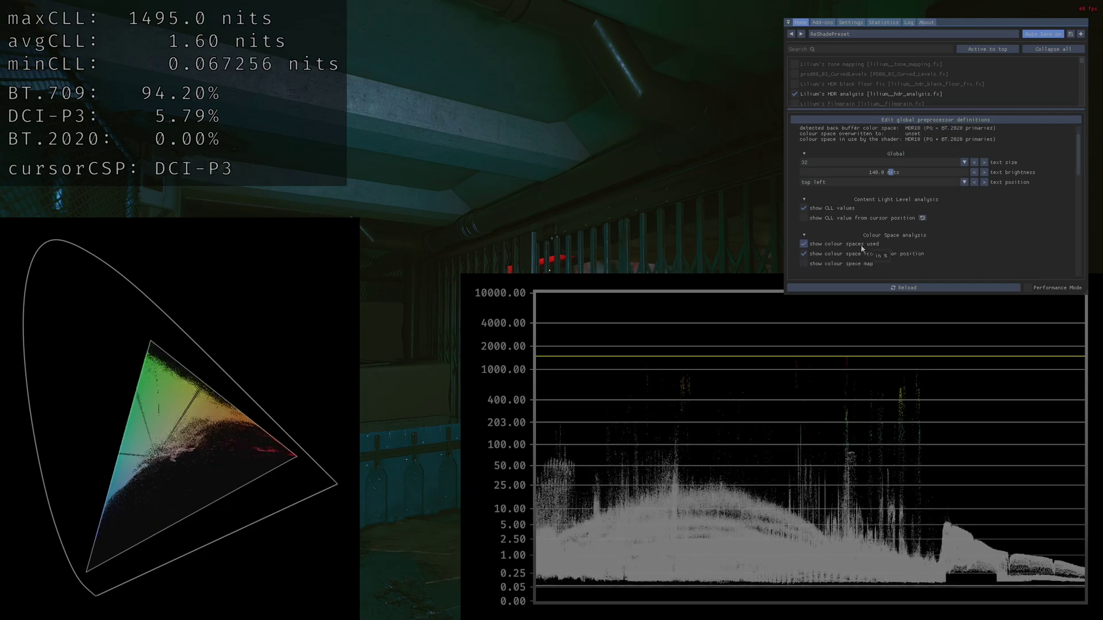
pyautogui.click(804, 188)
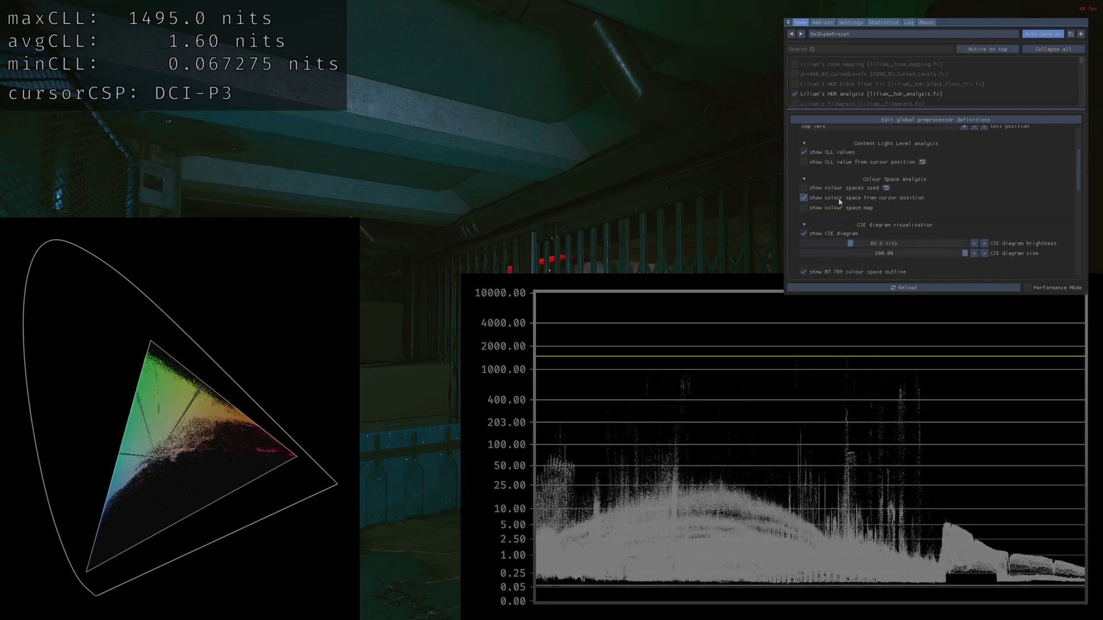
pyautogui.click(804, 198)
pyautogui.scroll(-2, 837, 202)
pyautogui.click(804, 177)
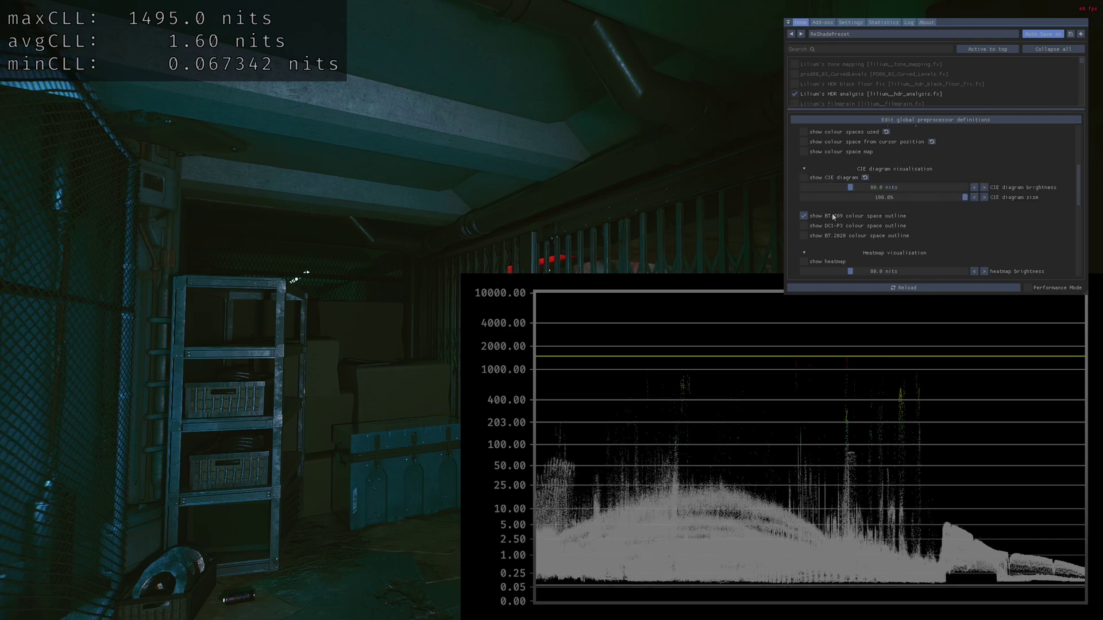
# Set the HDR analysis stats text position to top right.
pyautogui.scroll(-1, 833, 213)
pyautogui.scroll(6, 839, 204)
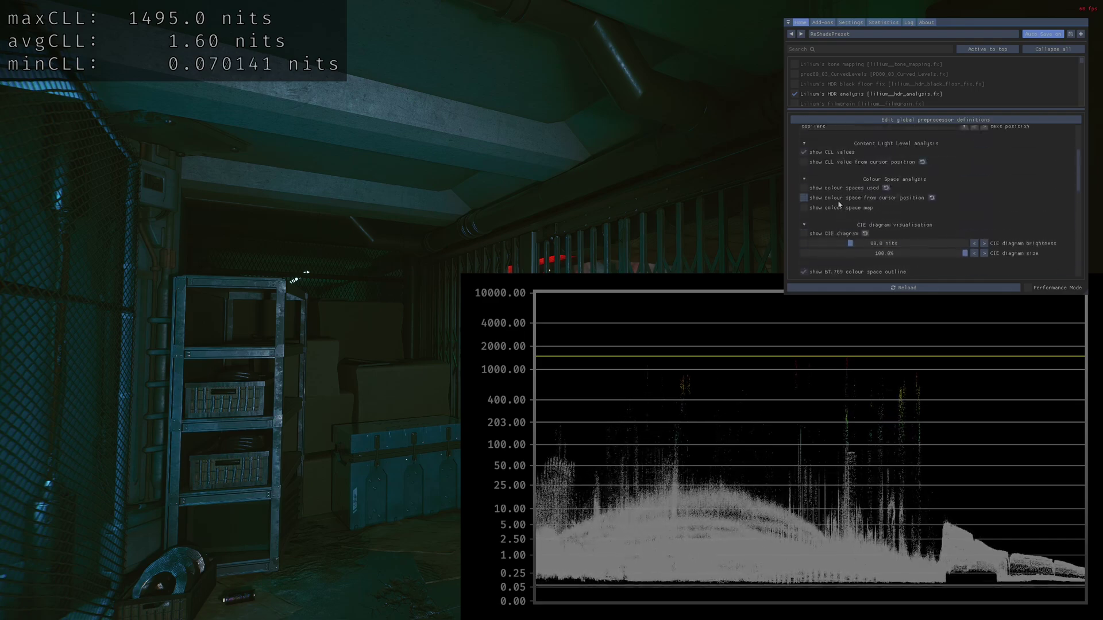
pyautogui.click(848, 210)
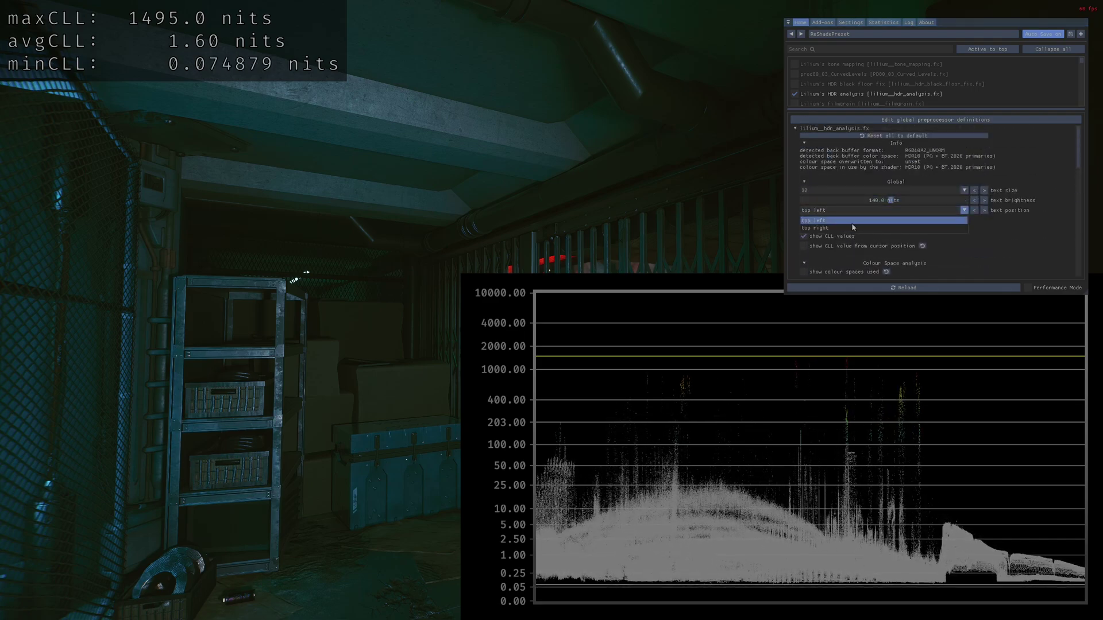
pyautogui.click(852, 229)
pyautogui.scroll(-2, 858, 228)
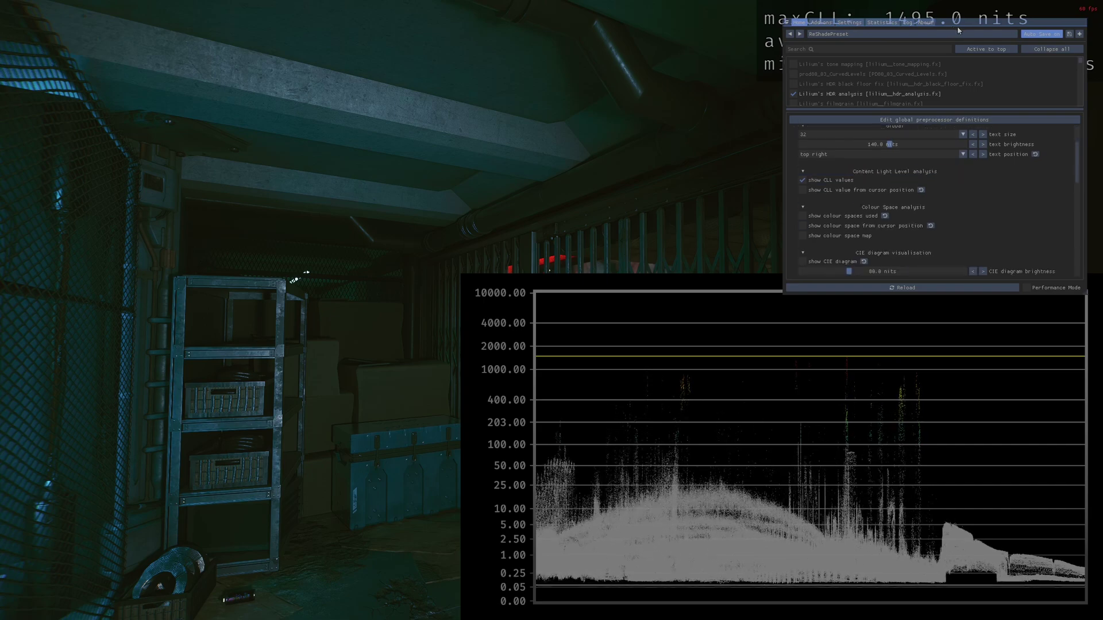
# Enable the HDR black floor fix and trial black floor lowering with old black point near 0.45 nits.
pyautogui.moveTo(959, 27); pyautogui.dragTo(947, 93)
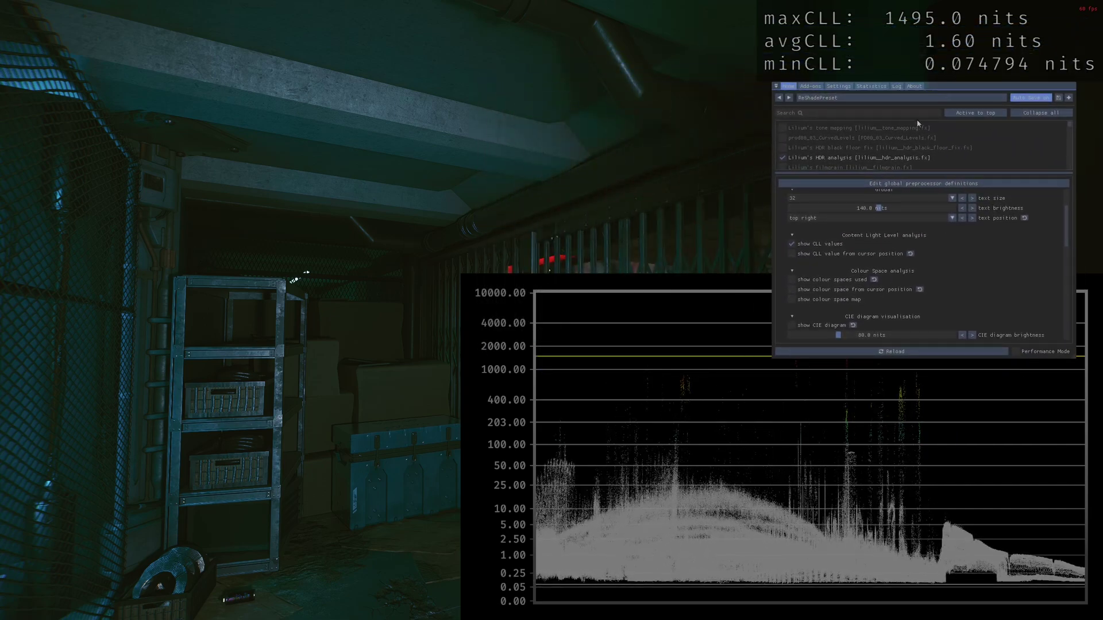
pyautogui.click(852, 151)
pyautogui.moveTo(852, 150); pyautogui.dragTo(840, 162)
pyautogui.click(791, 270)
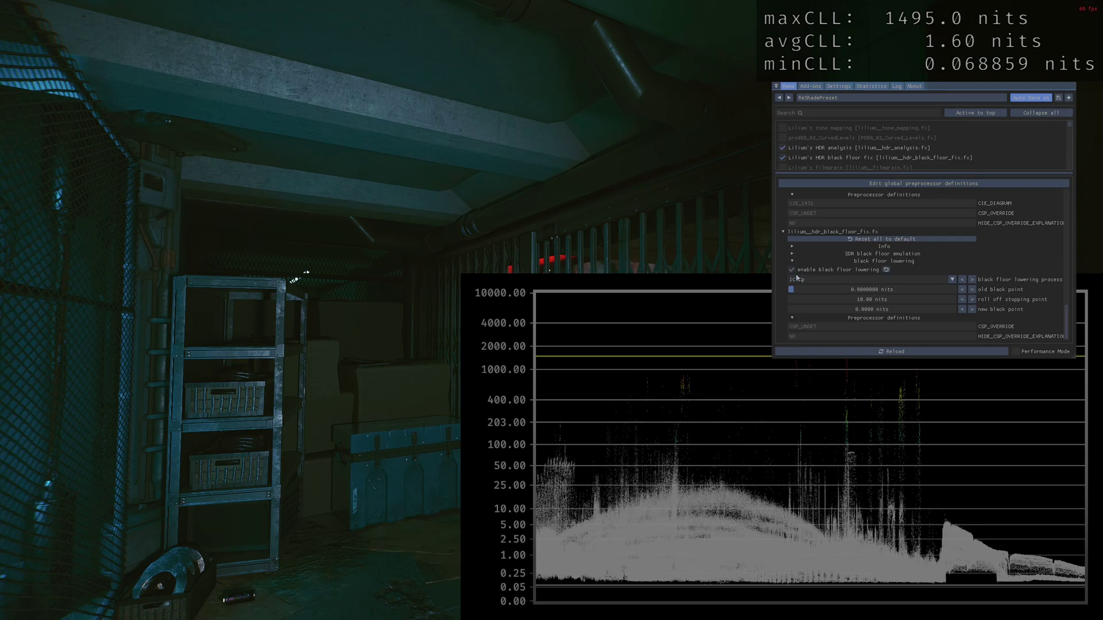
pyautogui.moveTo(793, 284)
pyautogui.mouseDown()
pyautogui.moveTo(889, 282)
pyautogui.moveTo(807, 284)
pyautogui.mouseUp()
pyautogui.moveTo(804, 286); pyautogui.dragTo(966, 288)
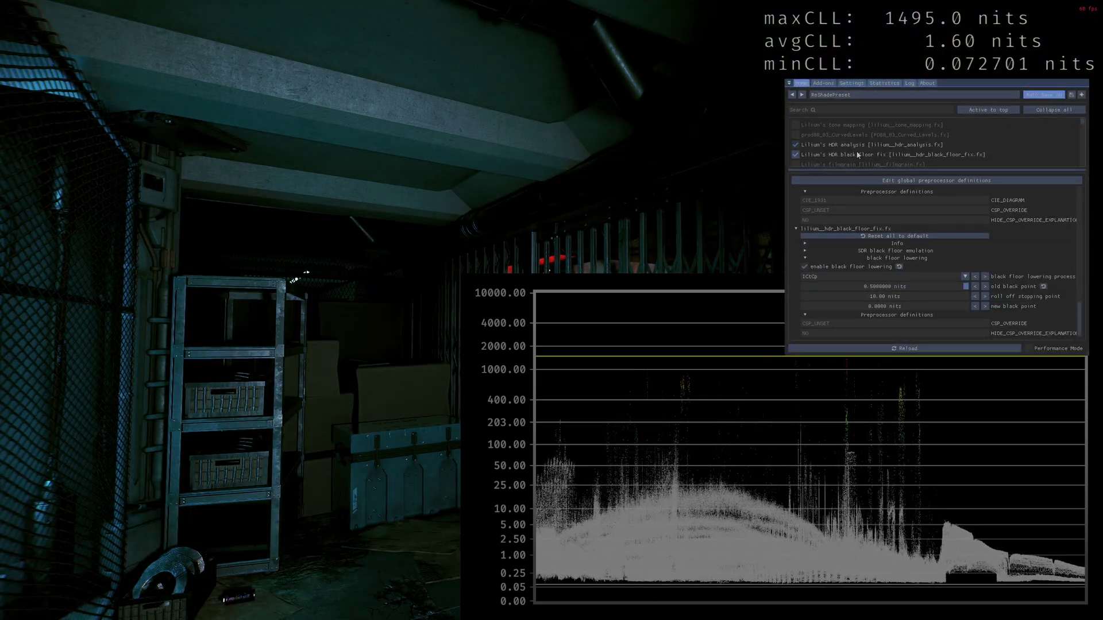
# Reset the black floor fix to defaults and order it before HDR analysis.
pyautogui.click(897, 236)
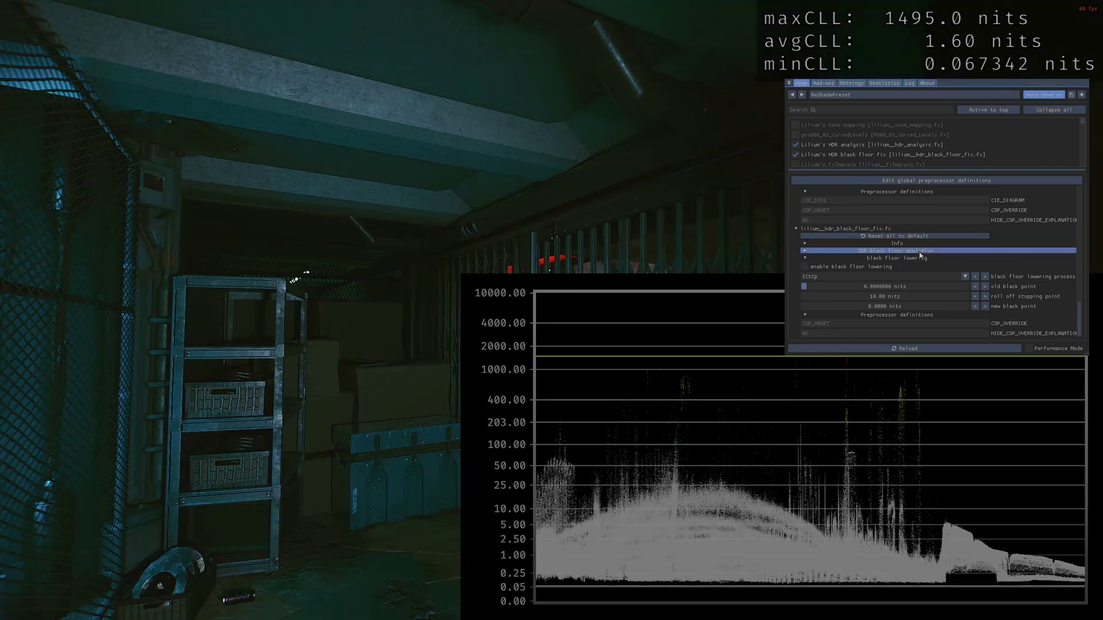
pyautogui.moveTo(828, 144); pyautogui.dragTo(829, 150)
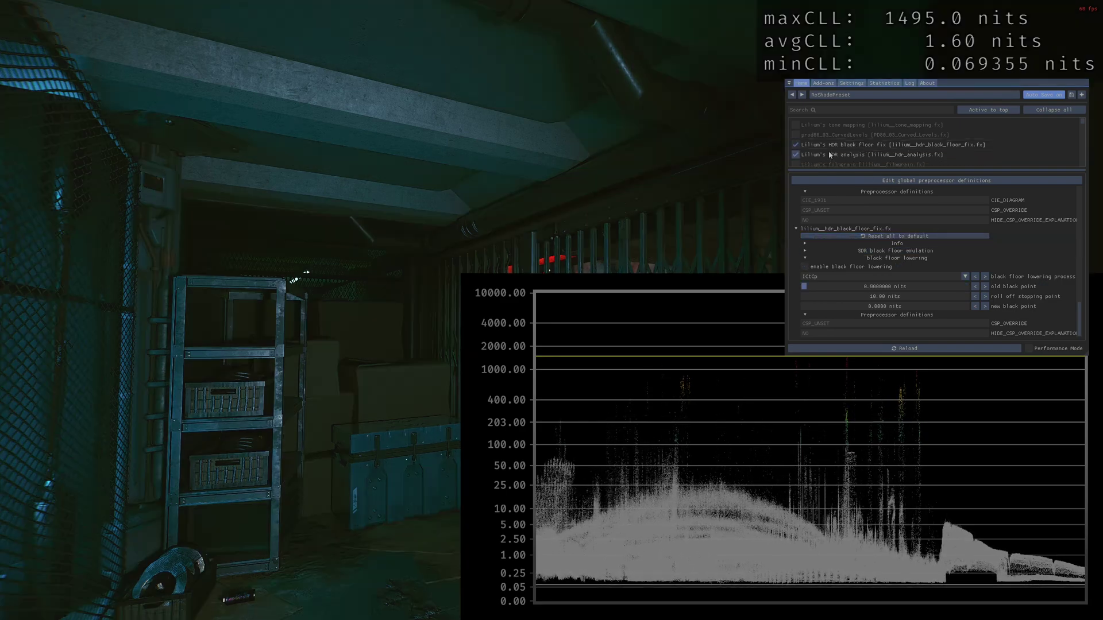
pyautogui.scroll(-5, 836, 211)
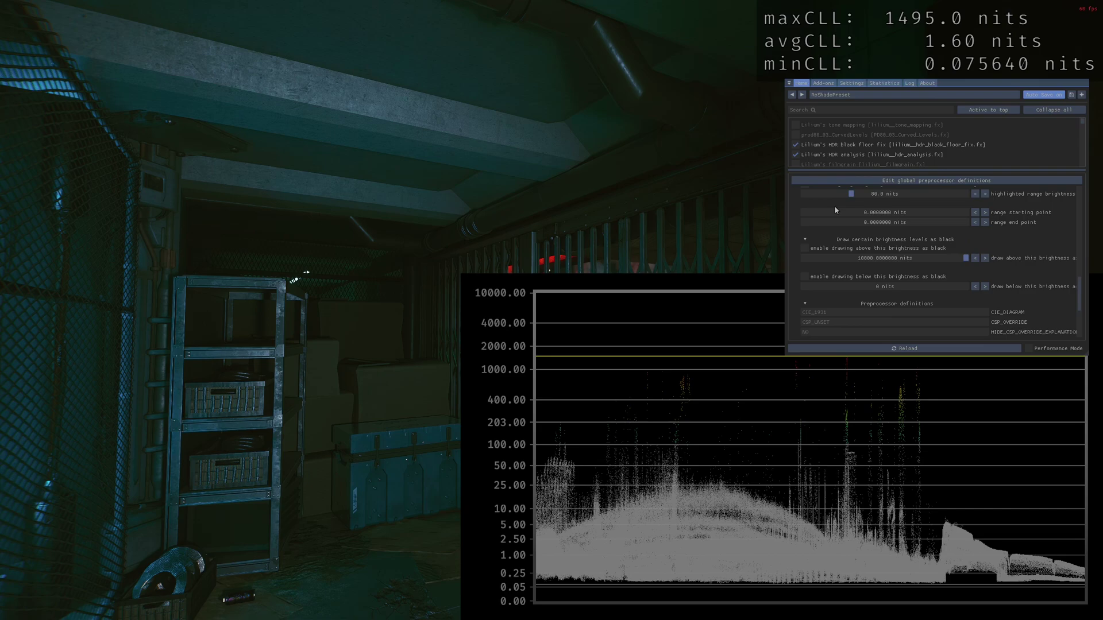
pyautogui.scroll(5, 836, 210)
# Collapse the HDR analysis section and check 'enable black floor lowering' in the black floor fix.
pyautogui.click(835, 189)
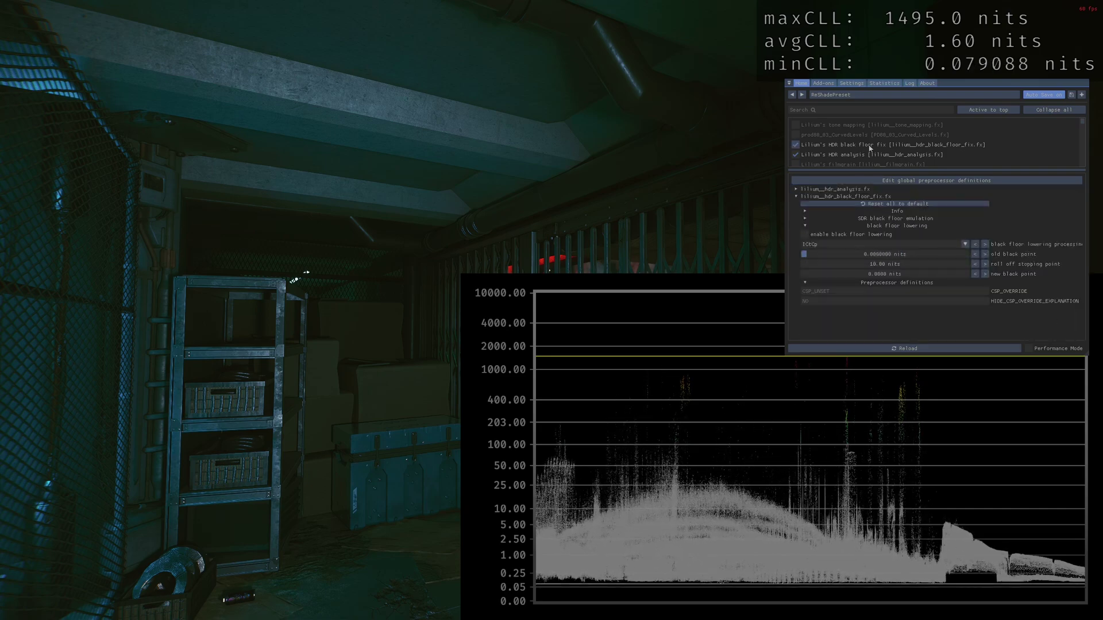
pyautogui.click(850, 220)
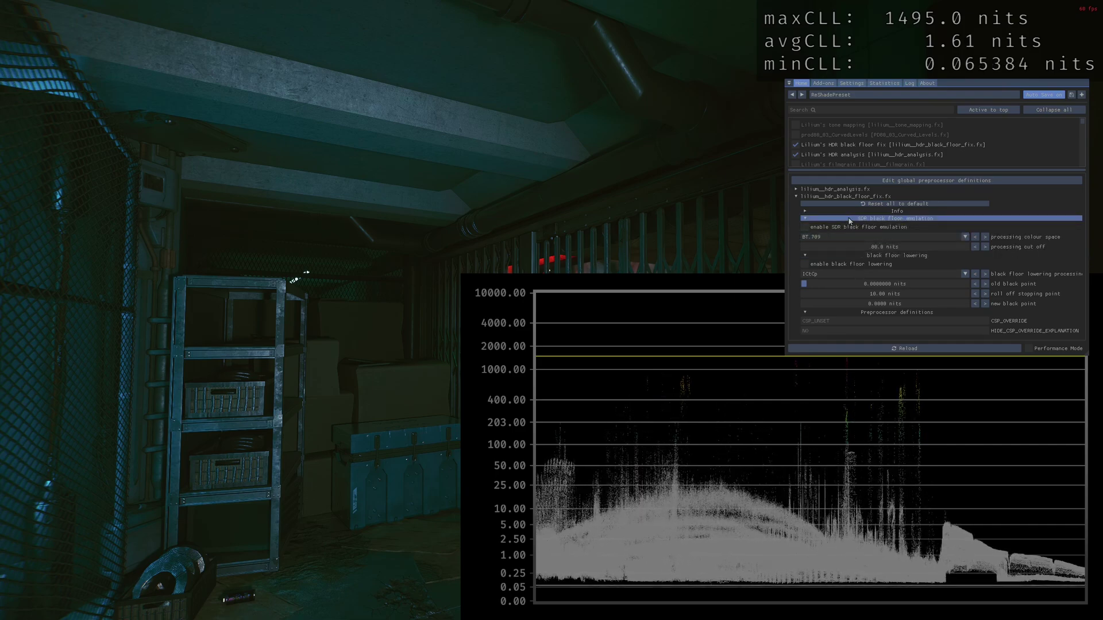
pyautogui.click(850, 220)
pyautogui.click(823, 234)
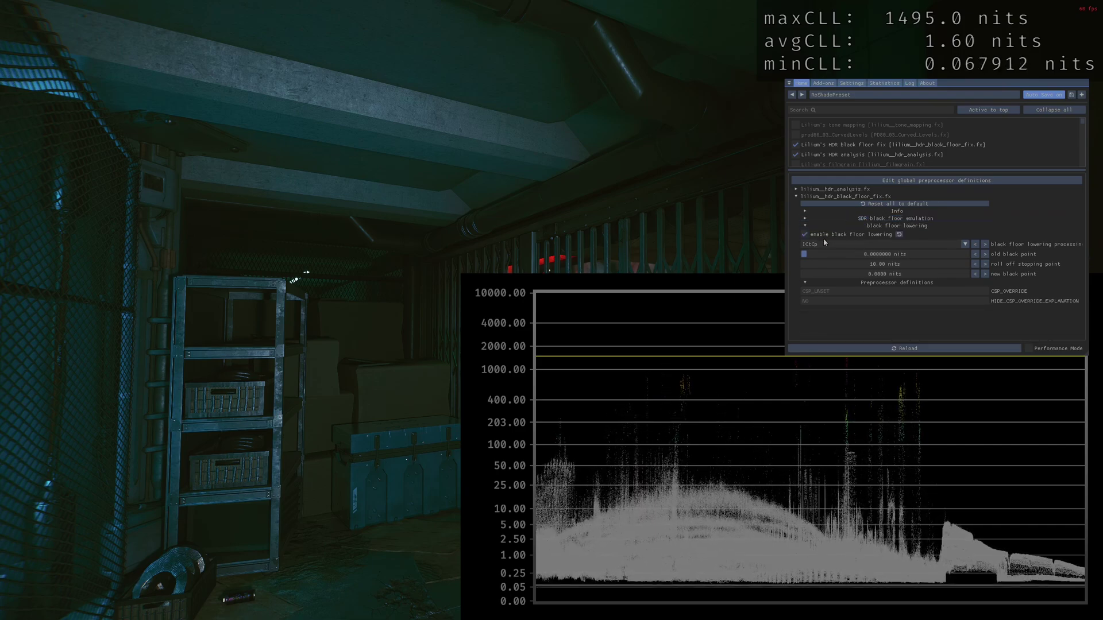
pyautogui.click(826, 245)
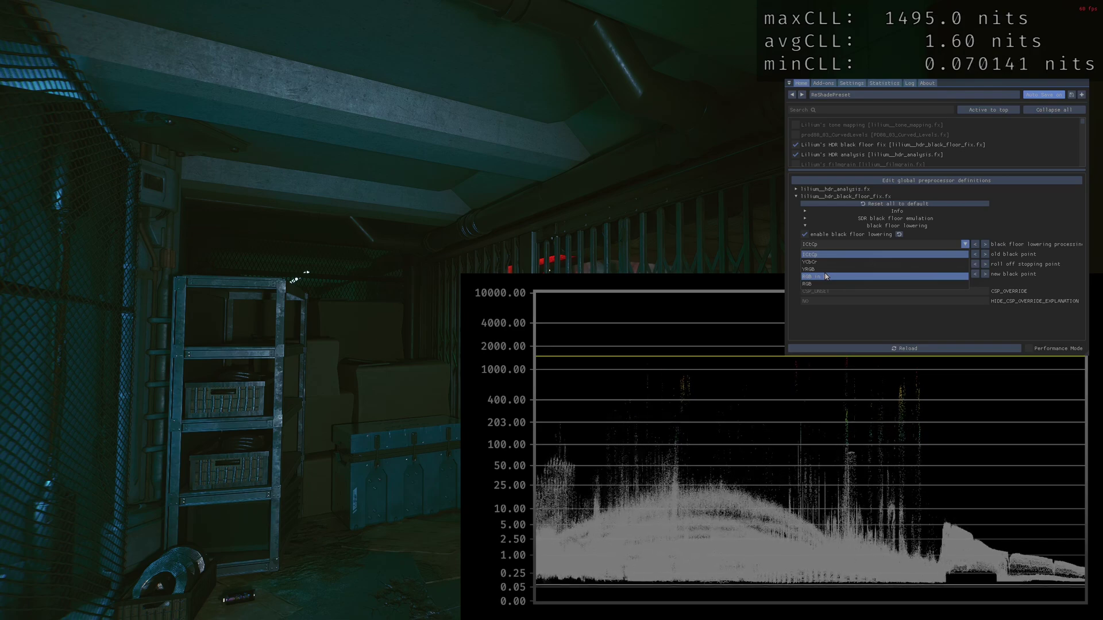
# Keep ICtCp processing and raise the old black point to about 0.09 nits, zeroing minCLL.
pyautogui.click(820, 255)
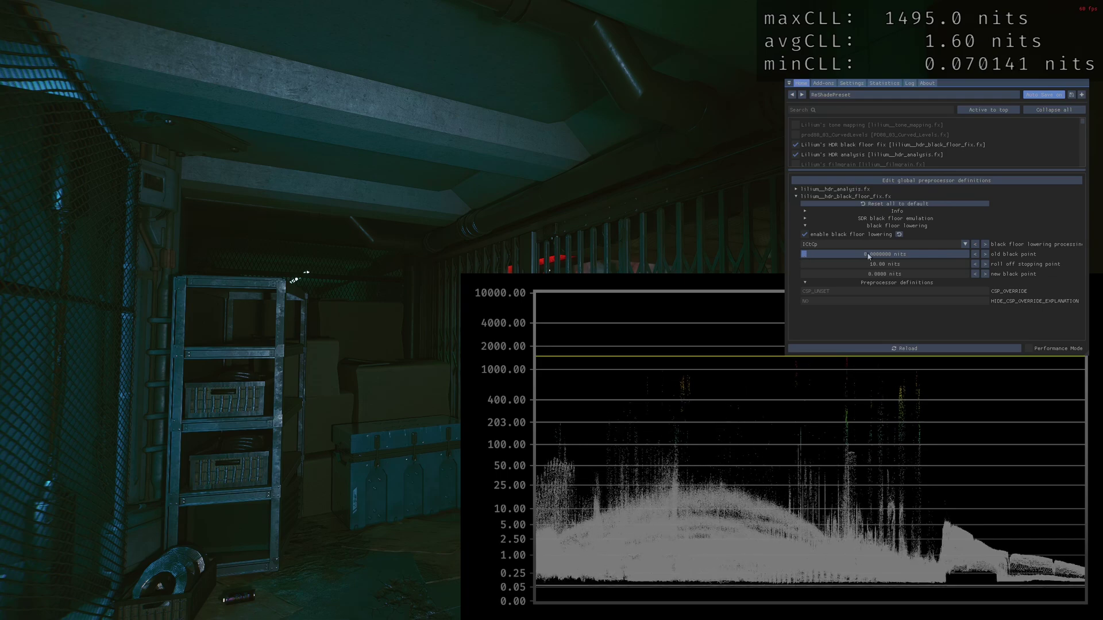
pyautogui.moveTo(868, 256); pyautogui.dragTo(810, 255)
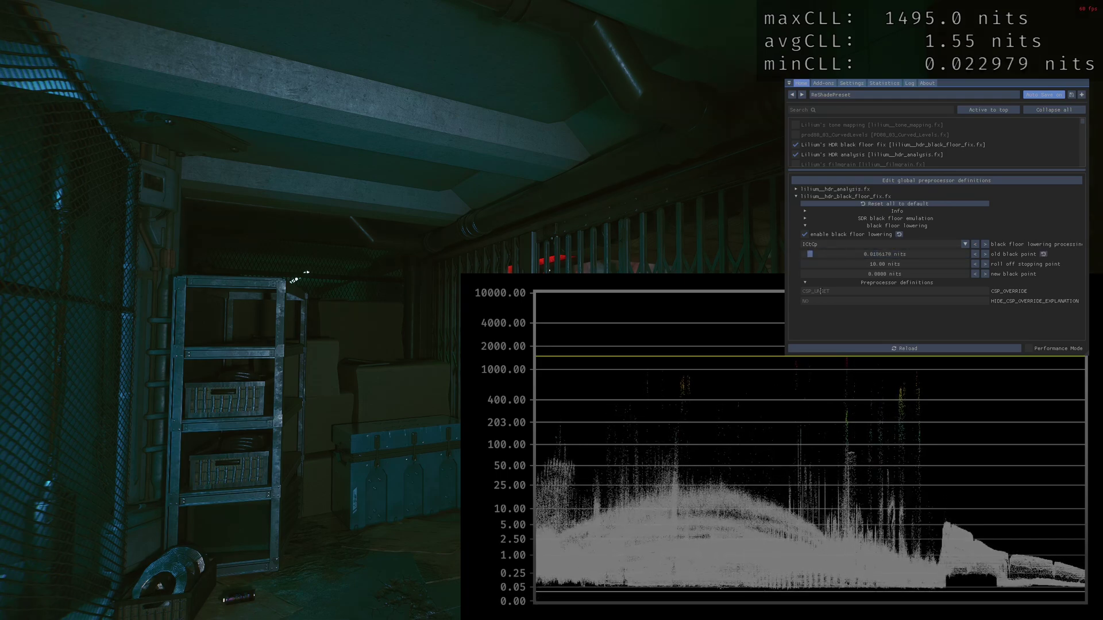
pyautogui.moveTo(811, 255); pyautogui.dragTo(831, 260)
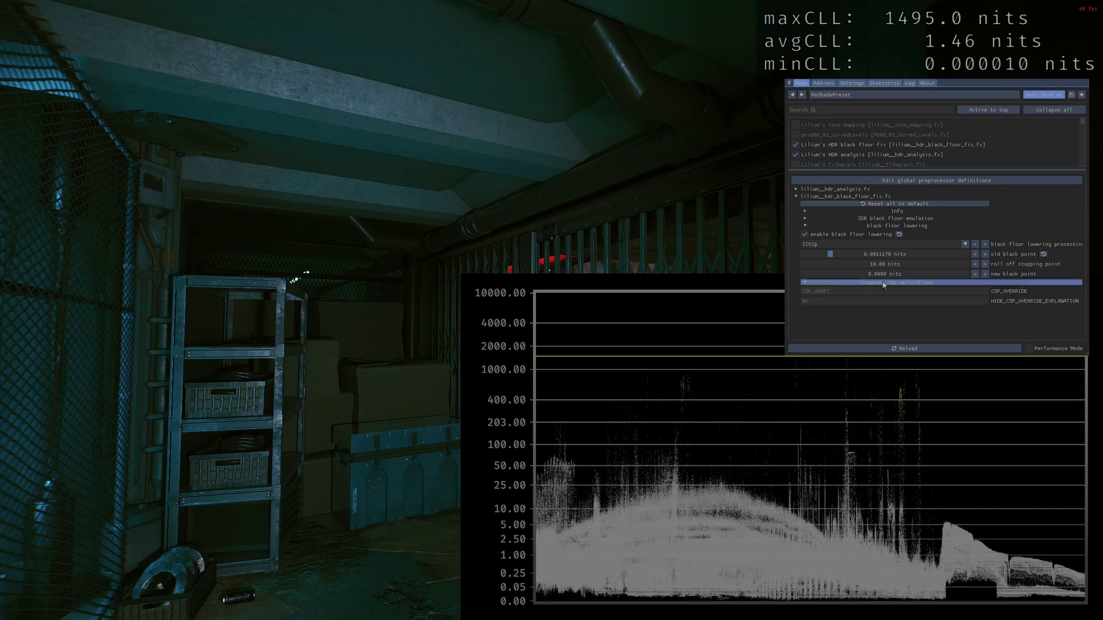
pyautogui.moveTo(847, 254); pyautogui.dragTo(834, 255)
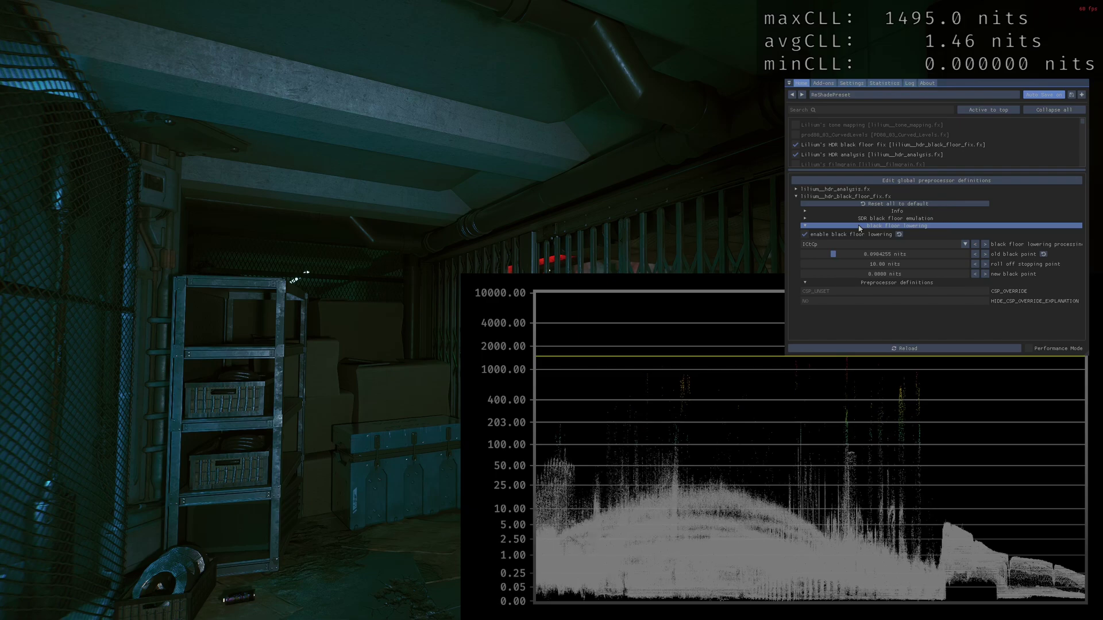
# Enter 40 as the roll off stopping point value.
pyautogui.doubleClick(880, 266)
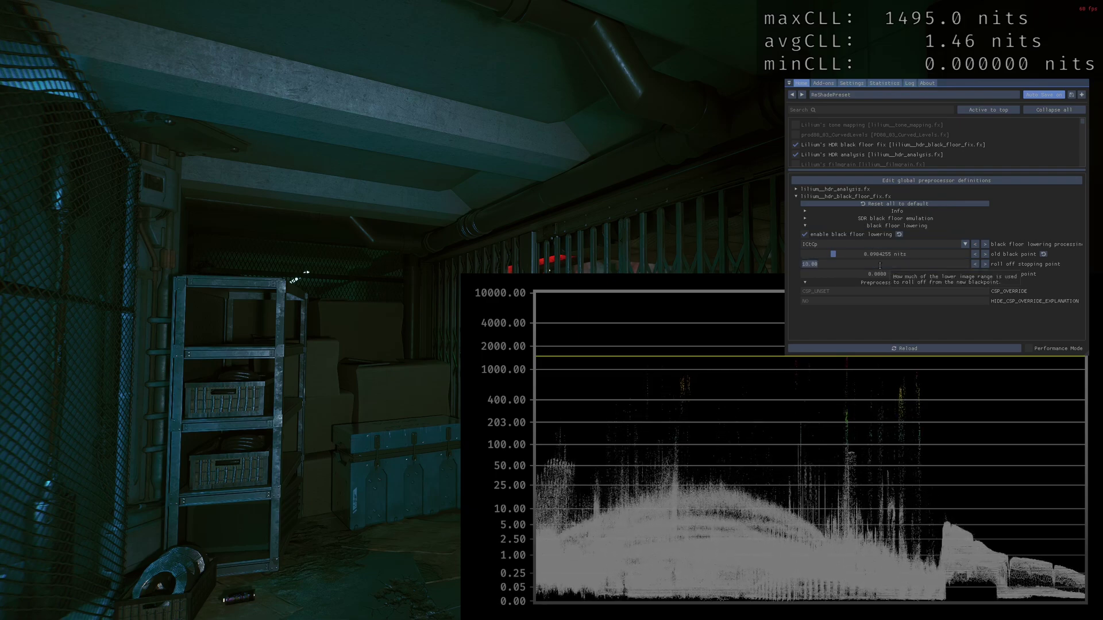
pyautogui.write('40')
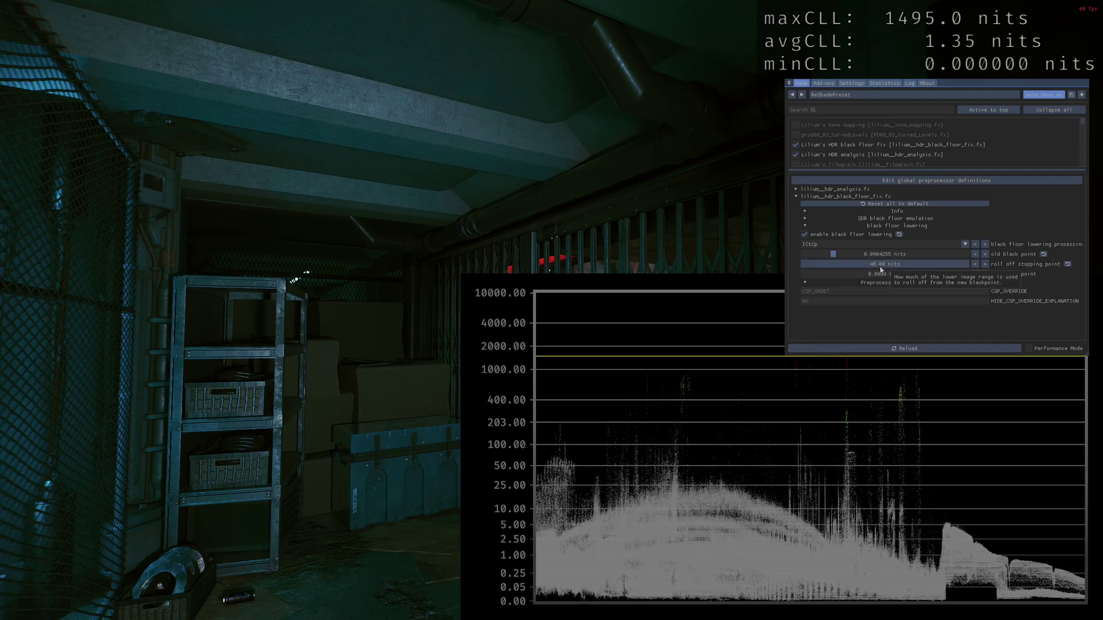
# Confirm 40 nits roll-off, lower old black point to about 0.0596 nits, set new black point to -0.0024.
pyautogui.click(894, 311)
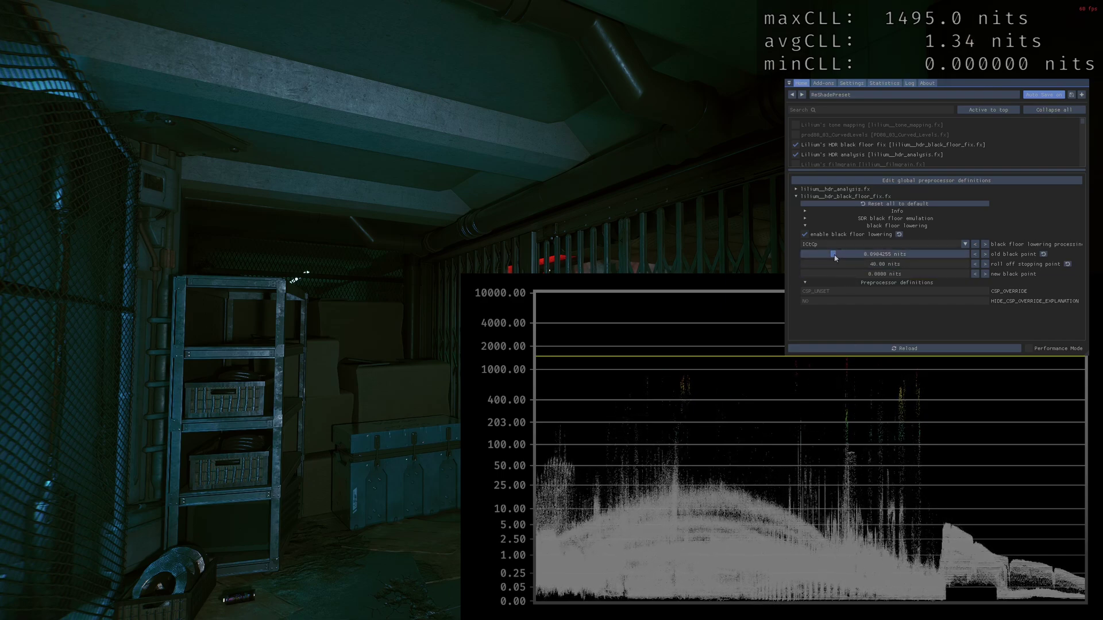
pyautogui.moveTo(835, 258); pyautogui.dragTo(823, 255)
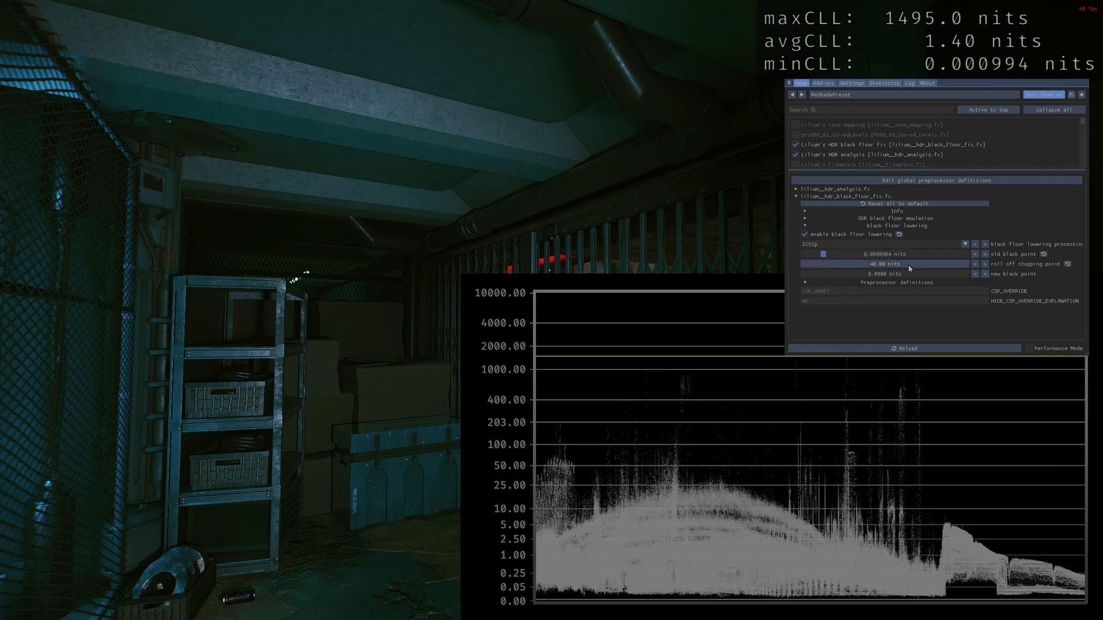
pyautogui.moveTo(898, 278); pyautogui.dragTo(890, 277)
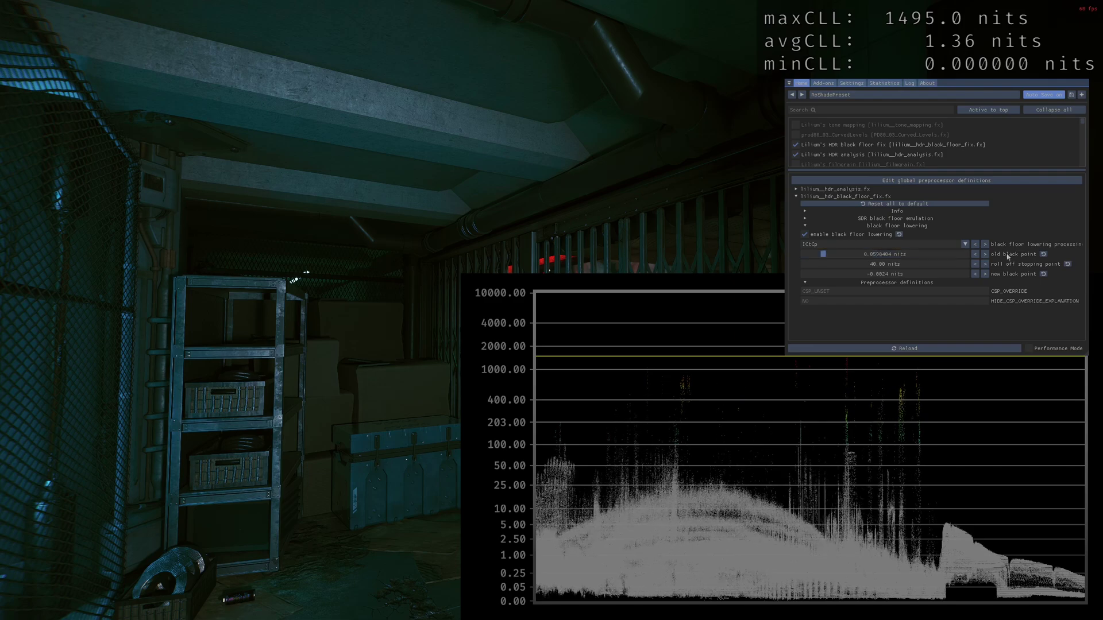
pyautogui.moveTo(1000, 278)
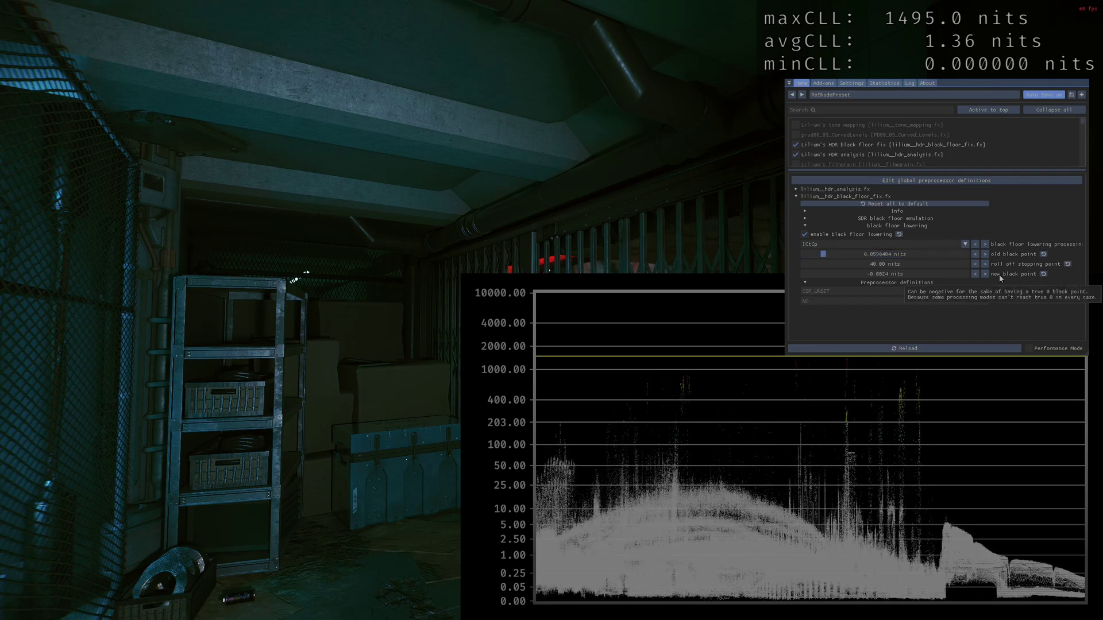